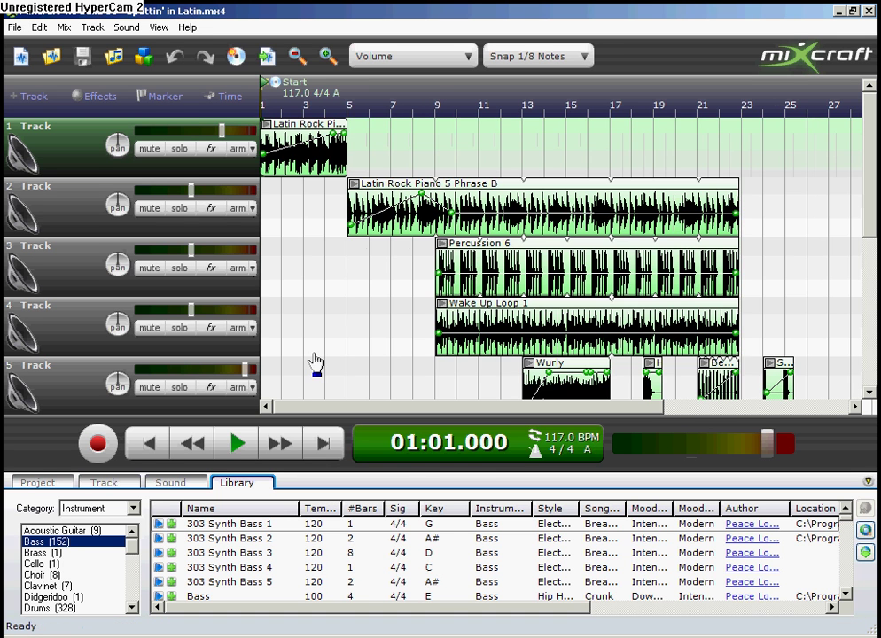
Step: Play the open Latin project from its start and stop it around bar 20
click(237, 443)
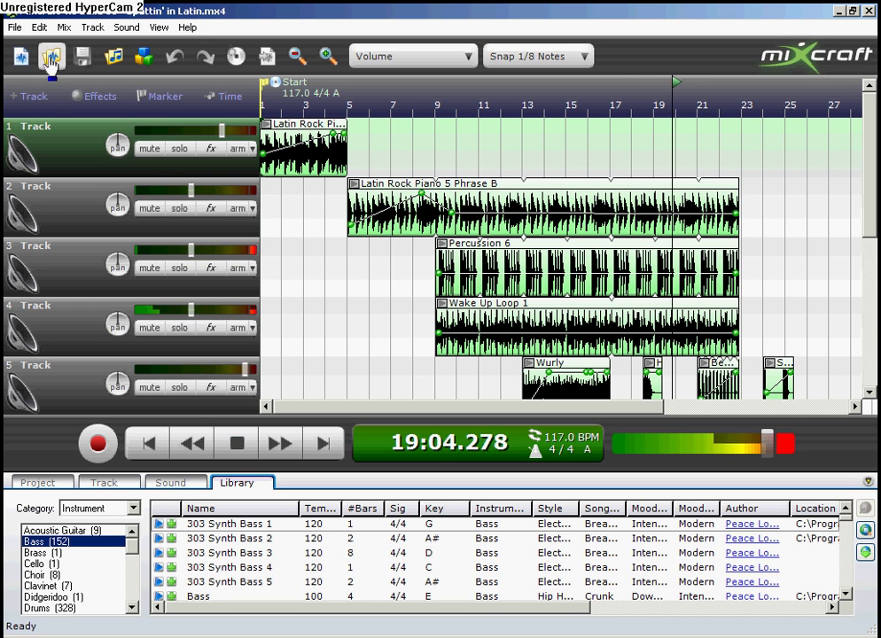
click(238, 447)
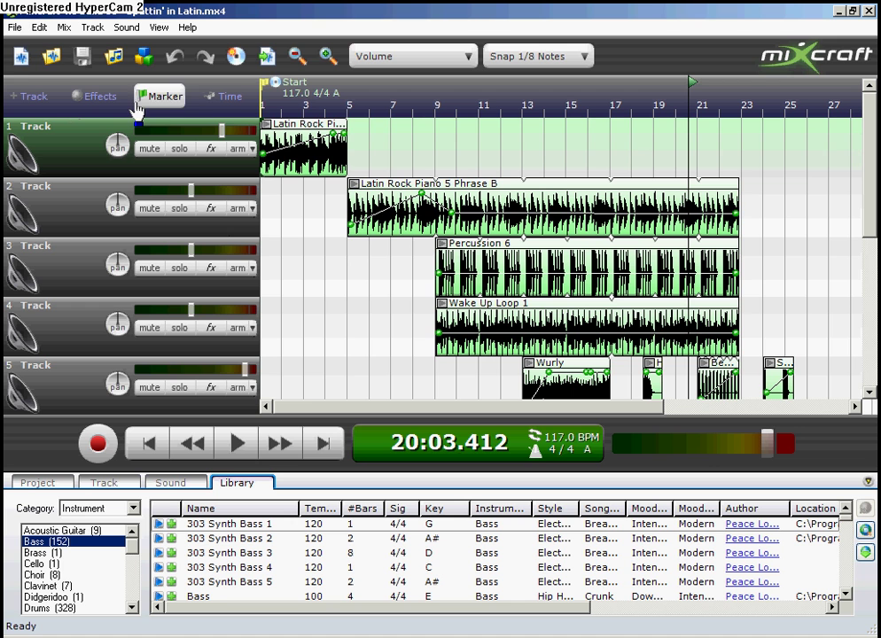
Step: Create a new project for recording yourself or your band and show the sound library
click(23, 56)
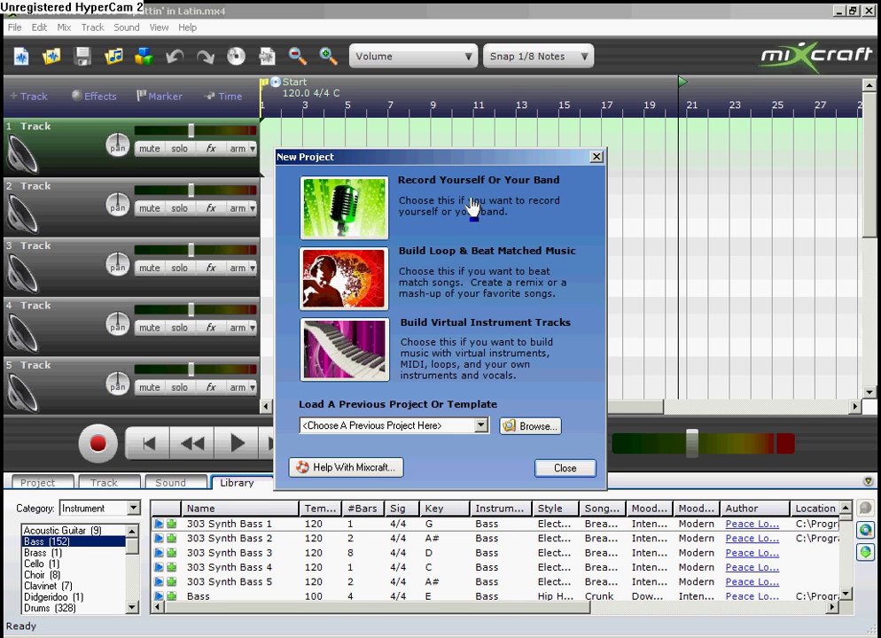
click(383, 191)
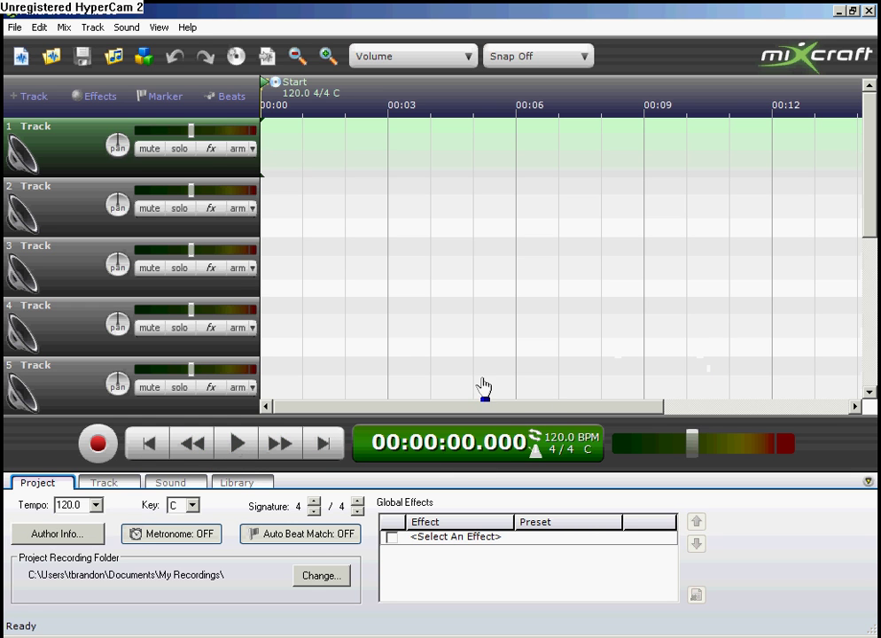
click(227, 486)
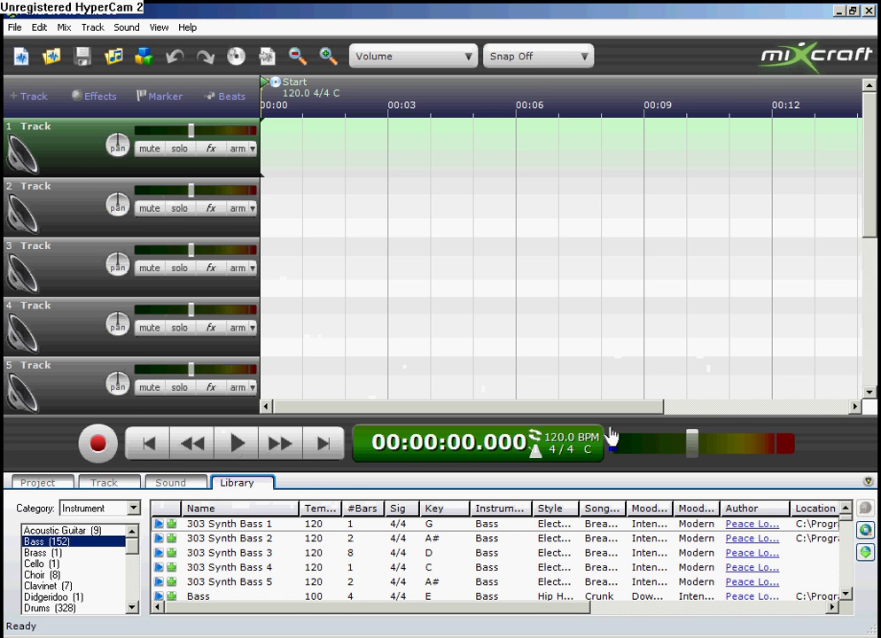
Step: Lower track 1's volume to about 92%, leaving its pan centred and the master volume near its default
mouse_move(690, 439)
mouse_down()
mouse_move(747, 442)
mouse_move(634, 445)
mouse_move(691, 441)
mouse_up()
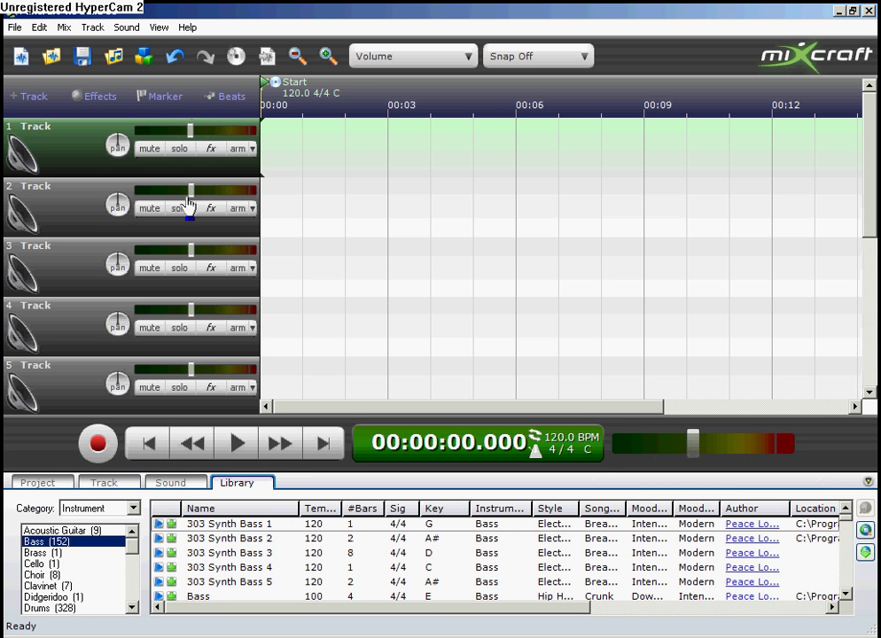
drag(195, 129, 187, 125)
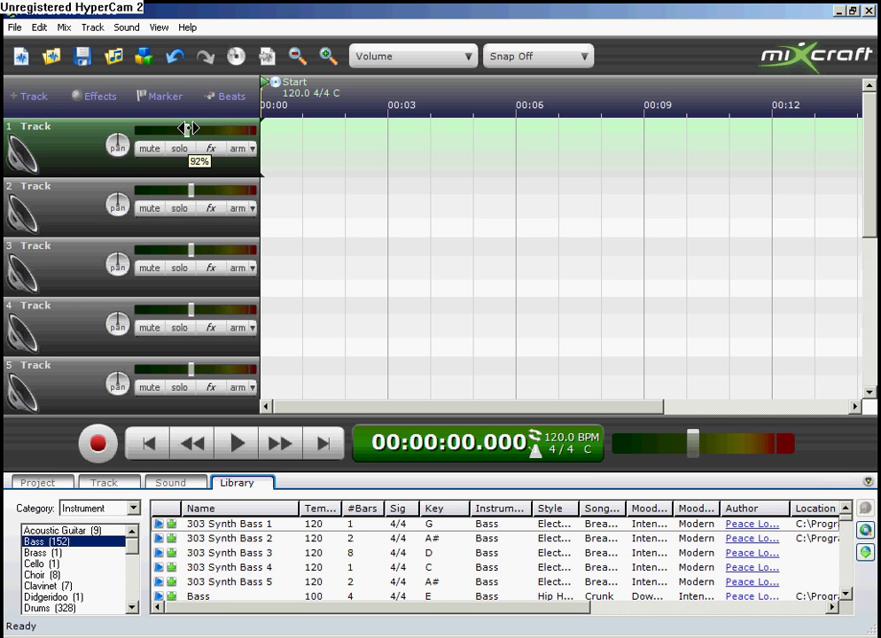
drag(117, 145, 117, 146)
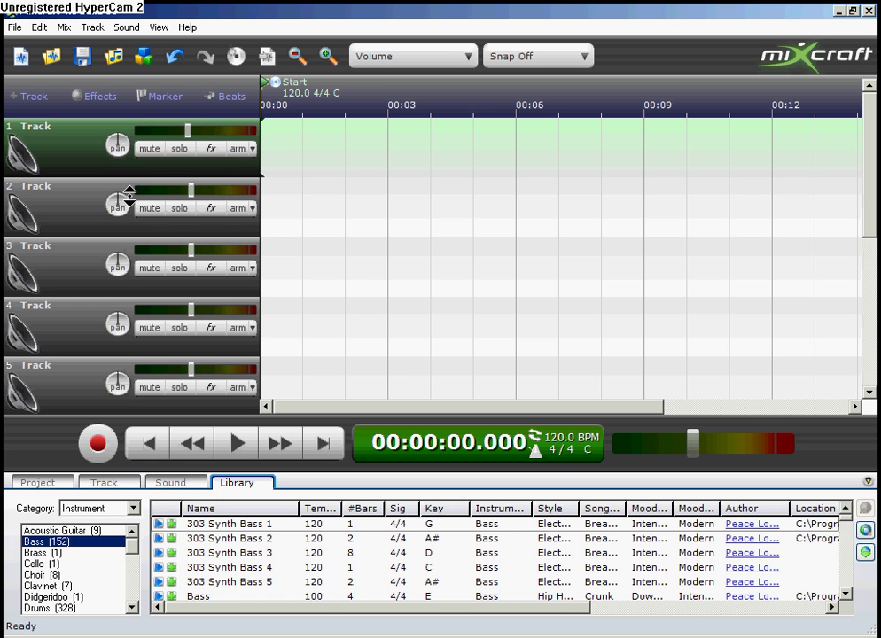
Step: Arm track 1 and record a clip about 7 seconds long from the project start
click(238, 149)
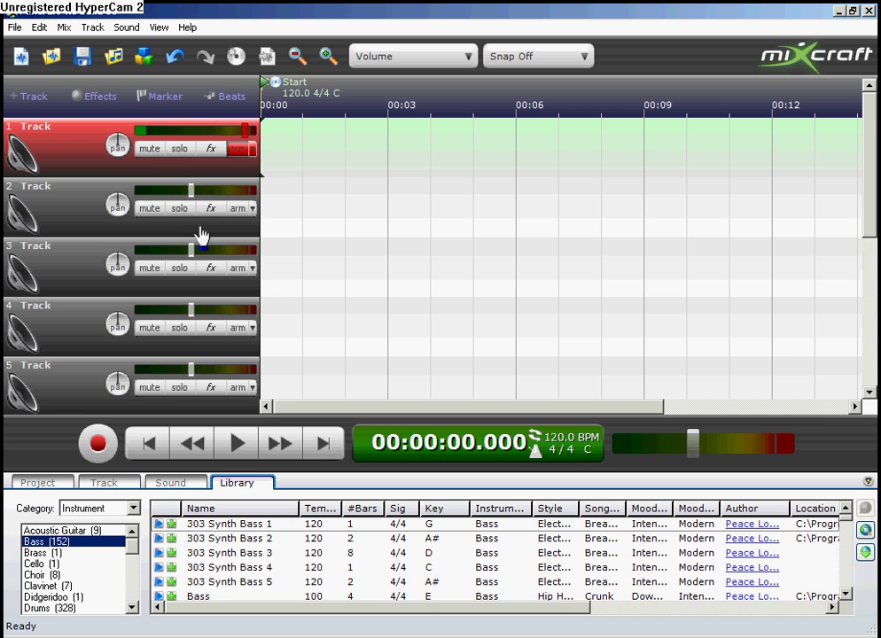
click(98, 445)
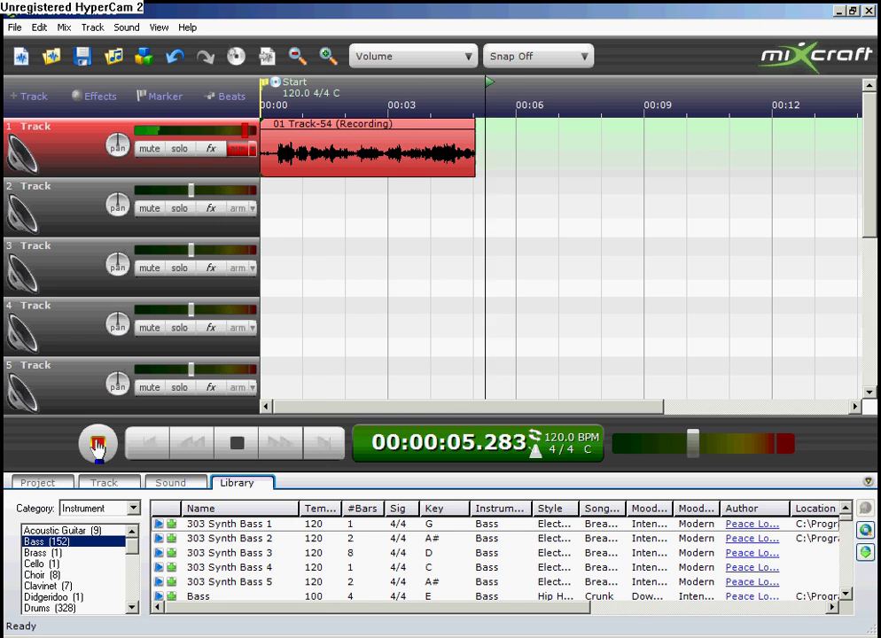
click(99, 446)
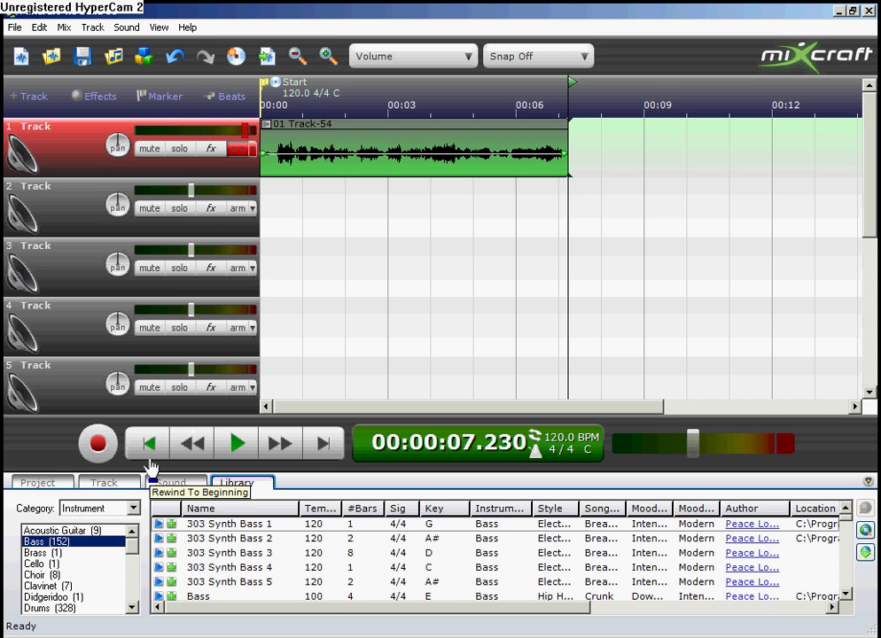
Step: Play the track 1 recording from the beginning and return the playhead to the start
click(151, 462)
click(229, 458)
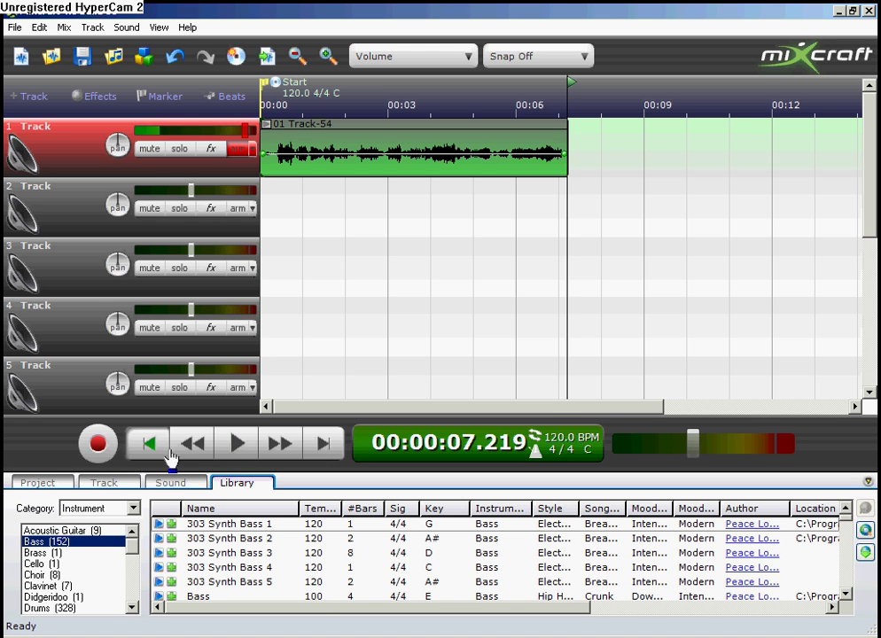
click(152, 450)
Step: Reduce track 1's recording level to about the middle and raise its clip's volume envelope to 200% at both ends
drag(251, 128, 197, 130)
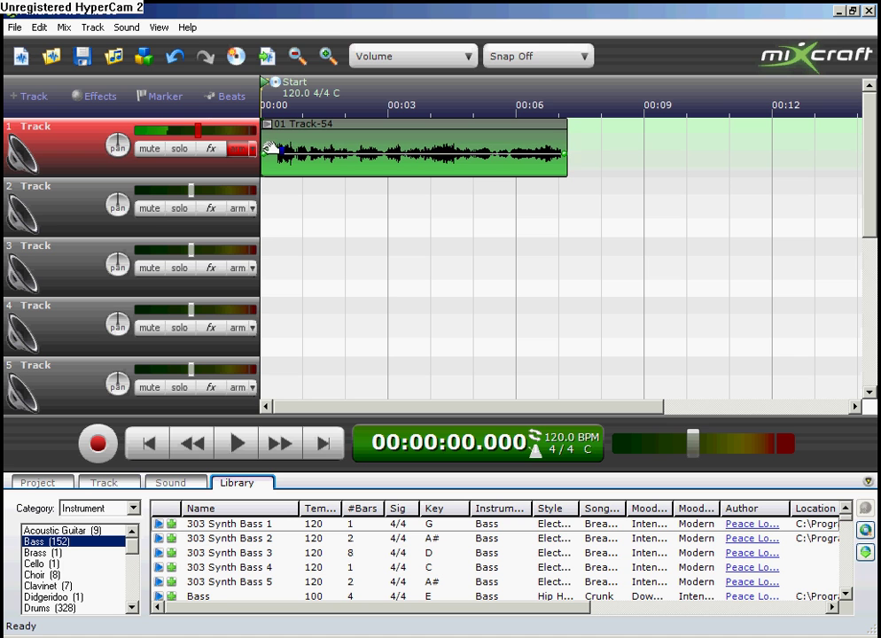
drag(274, 155, 263, 131)
drag(576, 158, 563, 128)
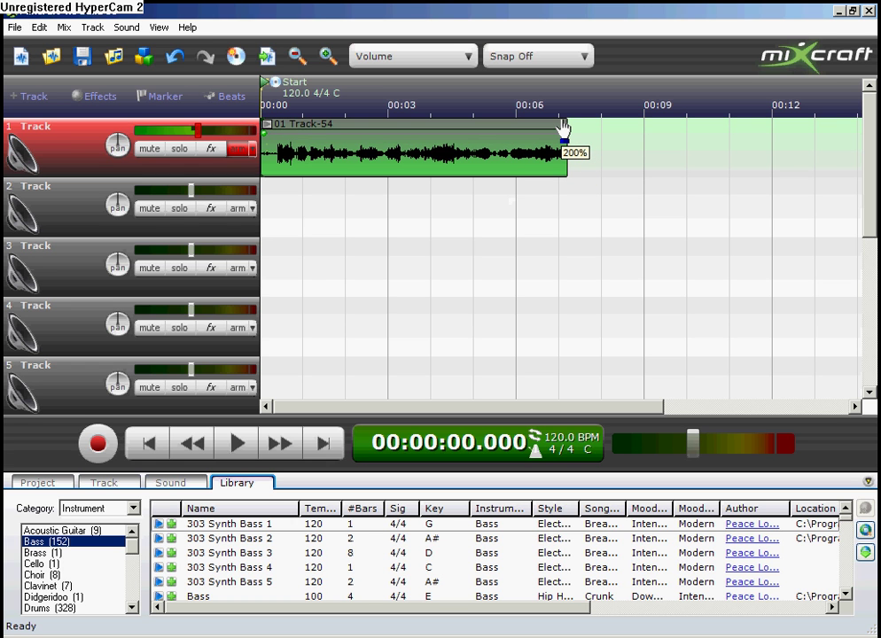
Step: Arm track 2 and record a clip about 8 seconds long beneath the first recording
click(239, 222)
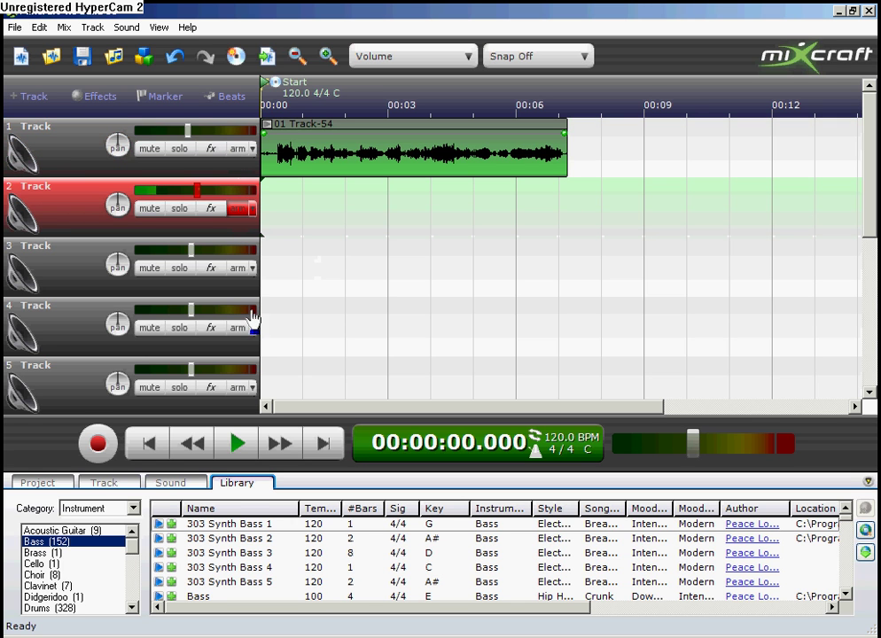
click(98, 443)
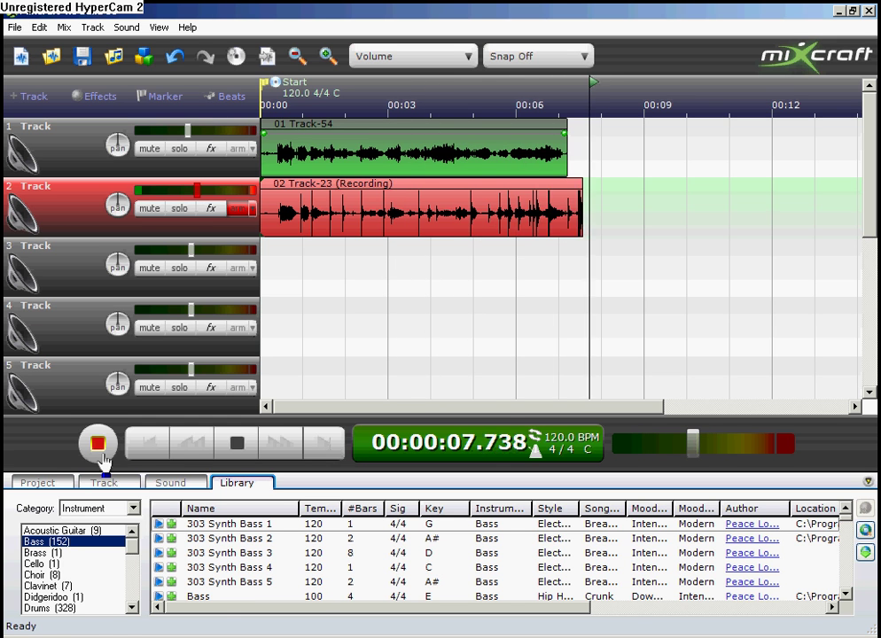
click(99, 450)
Step: Play both recorded tracks together from the beginning and return the playhead to the start
click(163, 448)
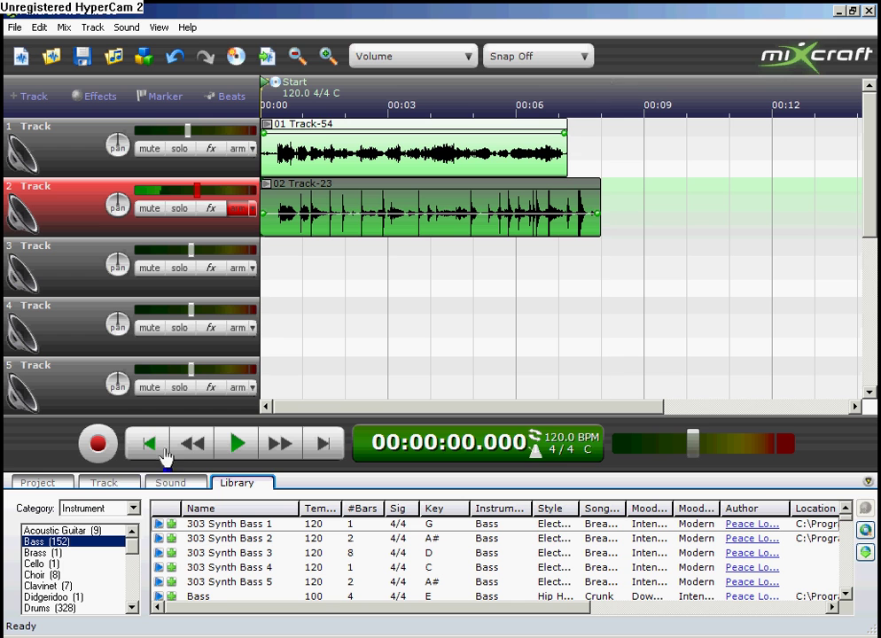
click(253, 452)
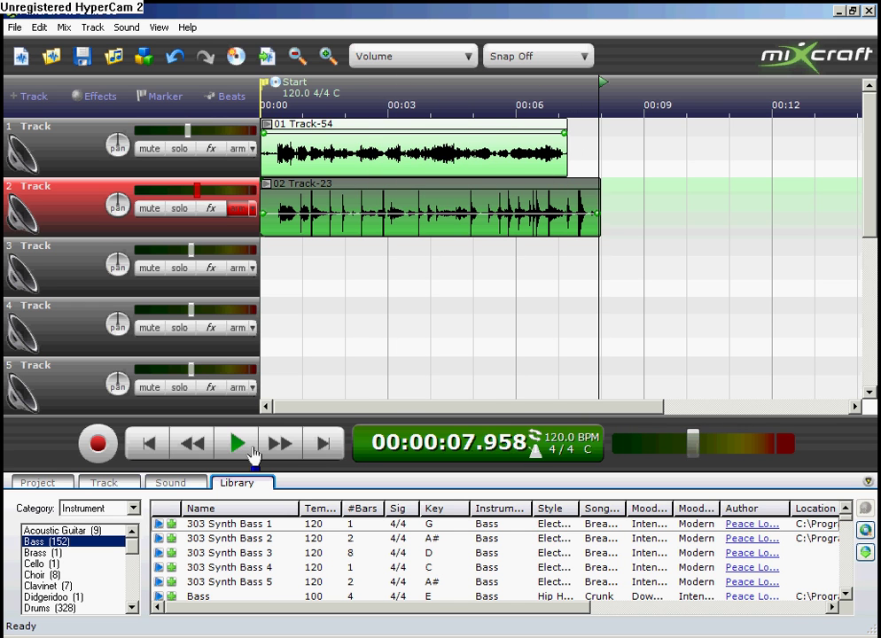
click(146, 444)
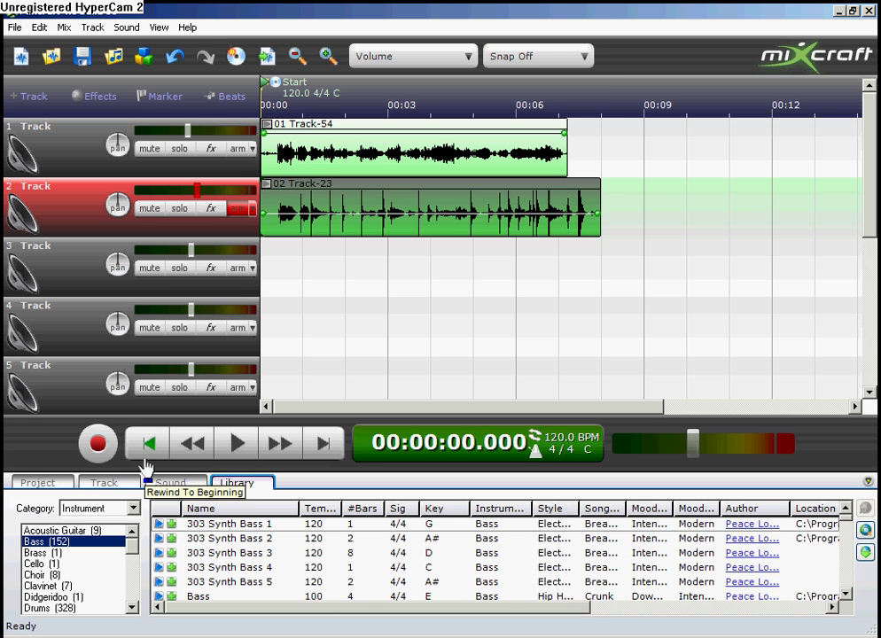
Step: Arm track 3 and record a third clip about 8 seconds long alongside the other two
click(239, 268)
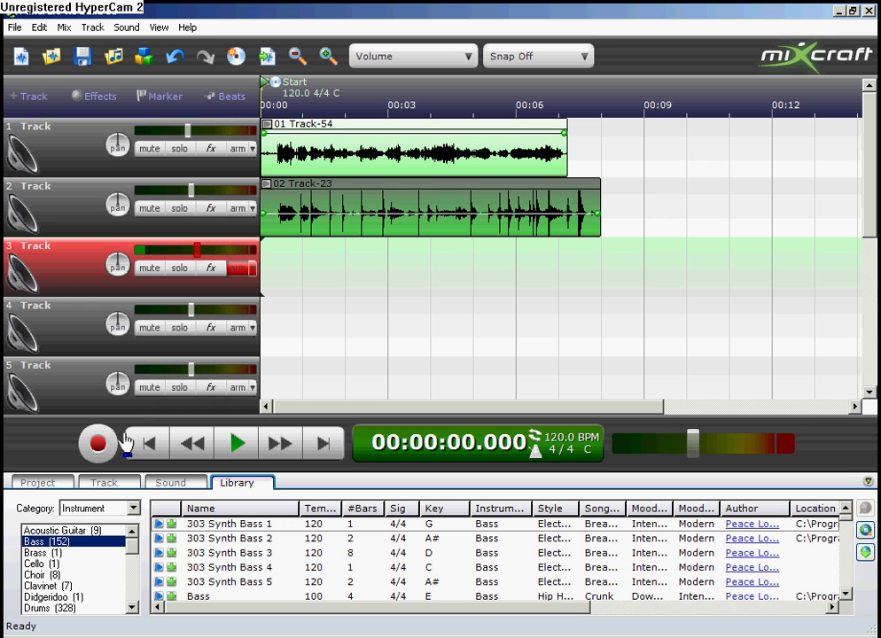
click(100, 443)
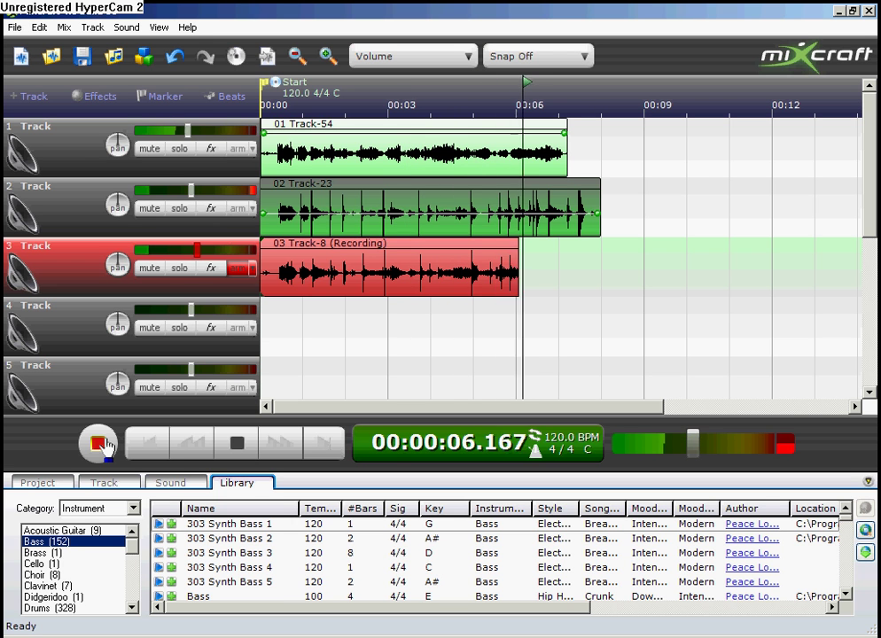
click(99, 444)
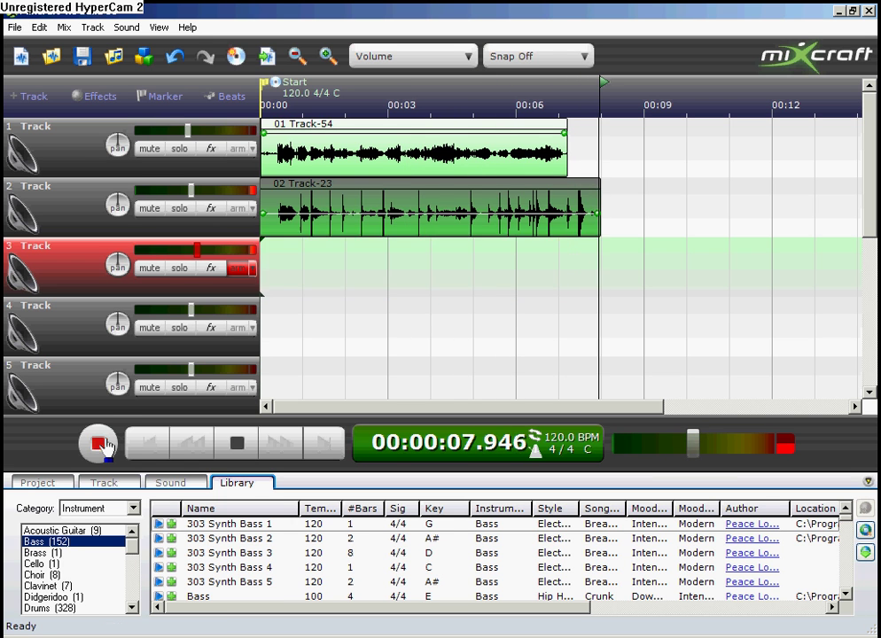
Step: Play the three recorded tracks from the beginning and stop near the end of the clips
click(151, 445)
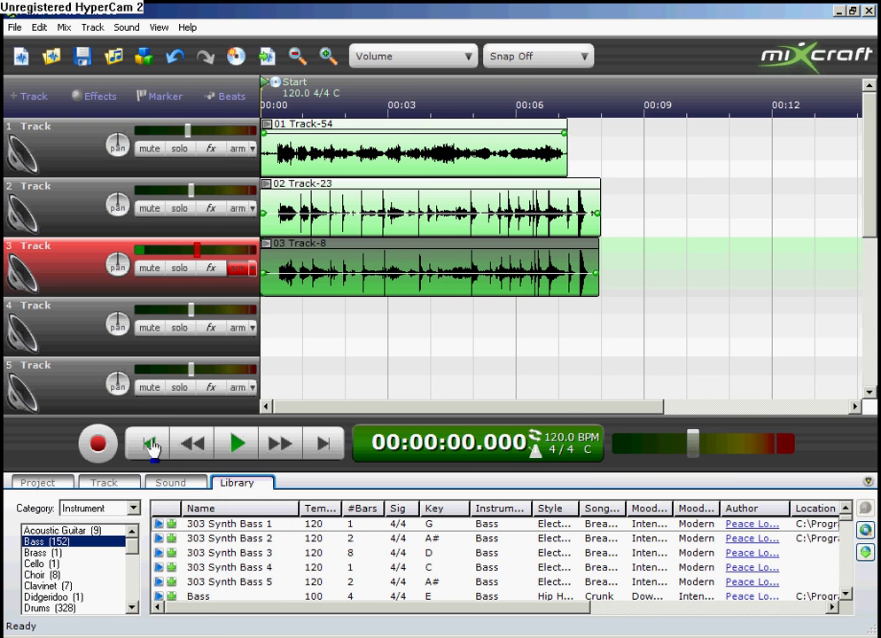
click(229, 439)
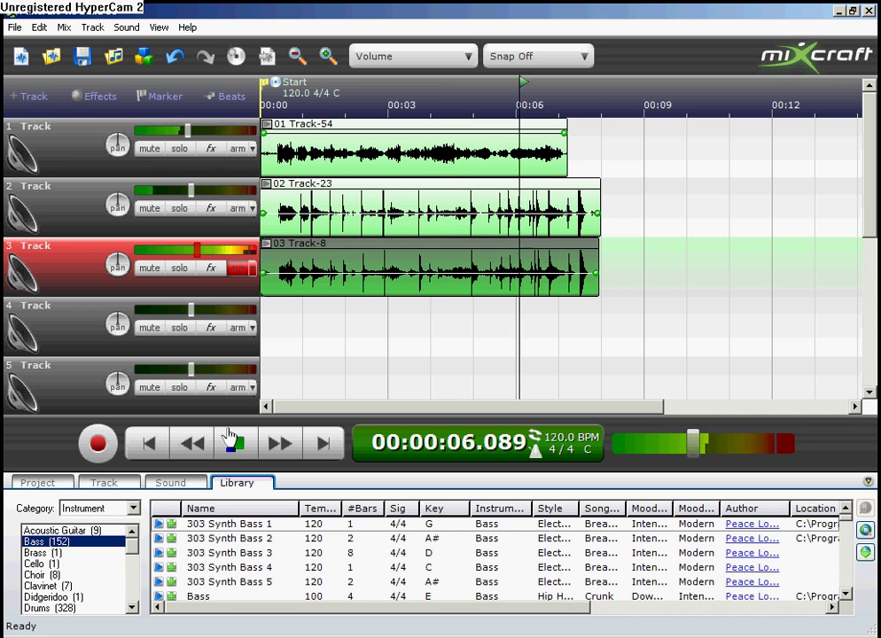
click(238, 443)
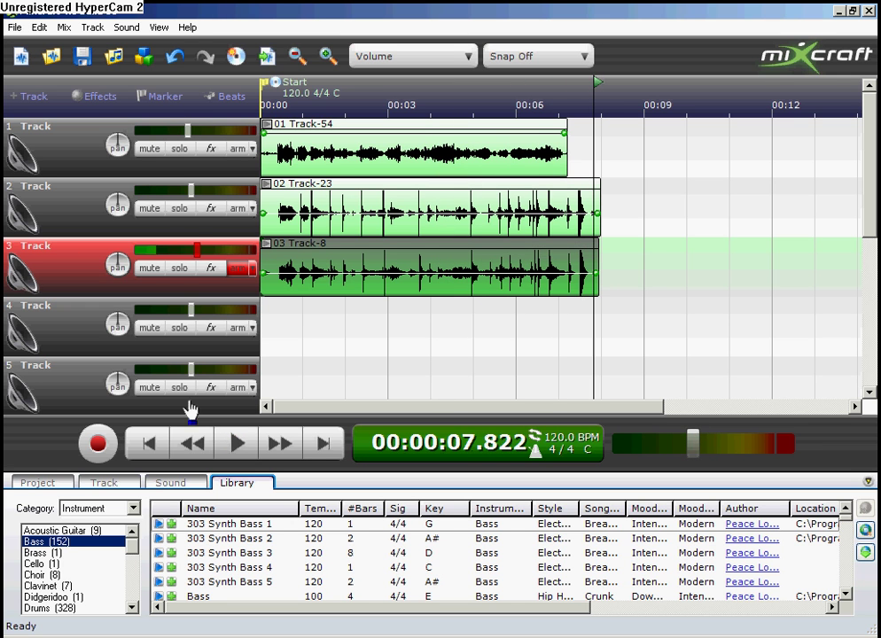
Step: Slightly lower track 3's recording level and raise its clip's volume envelope at both the start and end points
mouse_move(198, 251)
drag(273, 275, 261, 251)
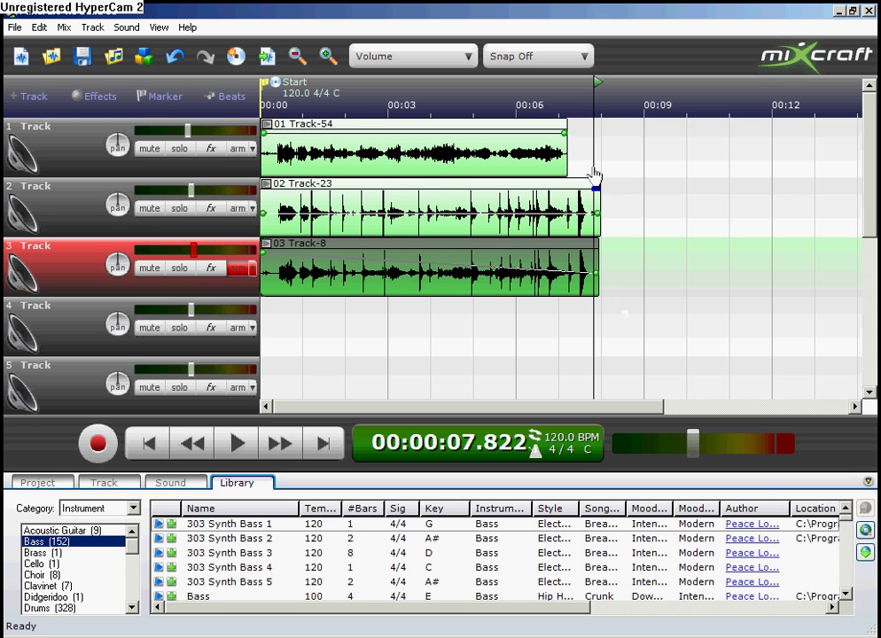
mouse_move(607, 275)
mouse_down()
mouse_move(599, 290)
mouse_move(600, 257)
mouse_up()
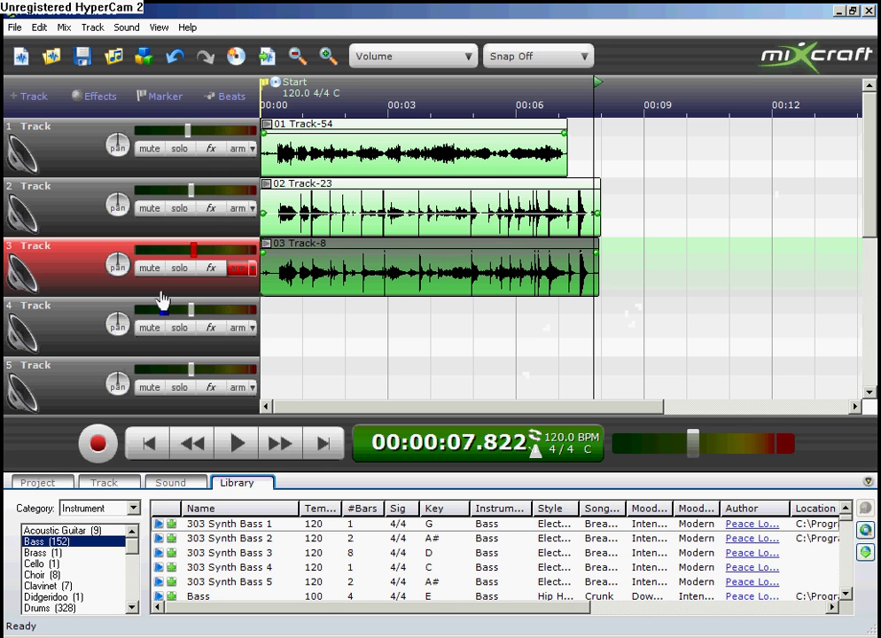
Step: Play the mix from the beginning to hear the louder track 3 clip, and stop near its end
click(152, 444)
click(234, 446)
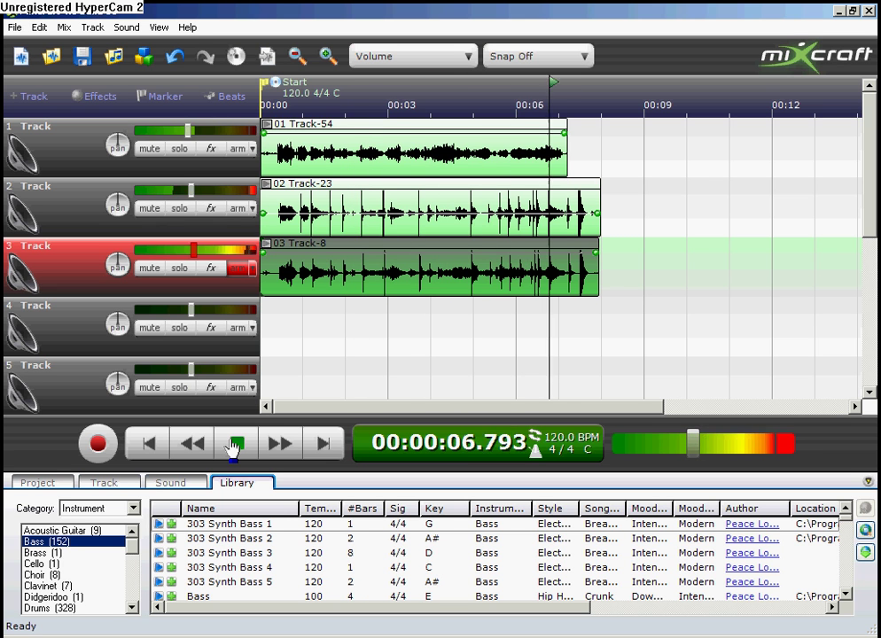
click(233, 446)
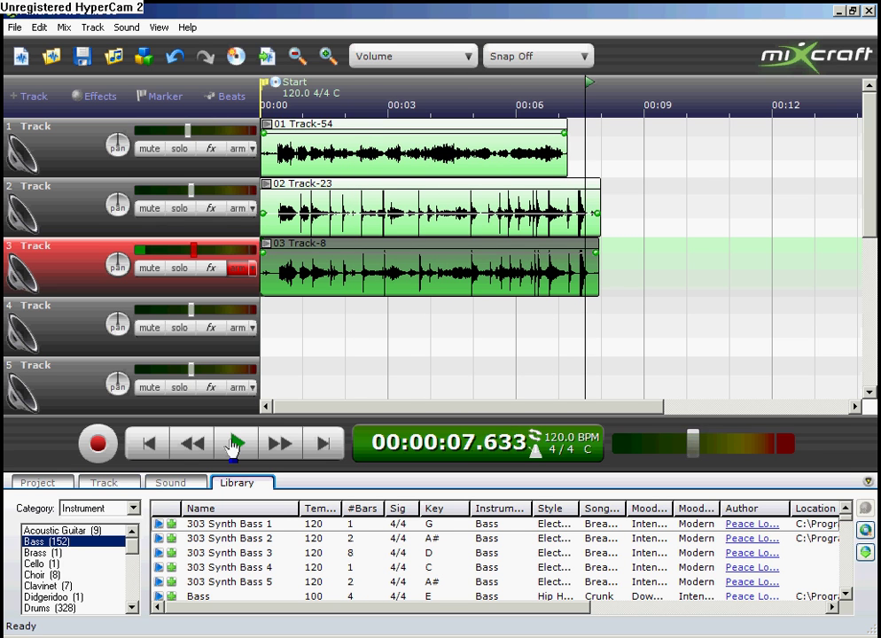
Step: Return the playhead to the start and arm track 4 for recording
click(160, 446)
click(238, 328)
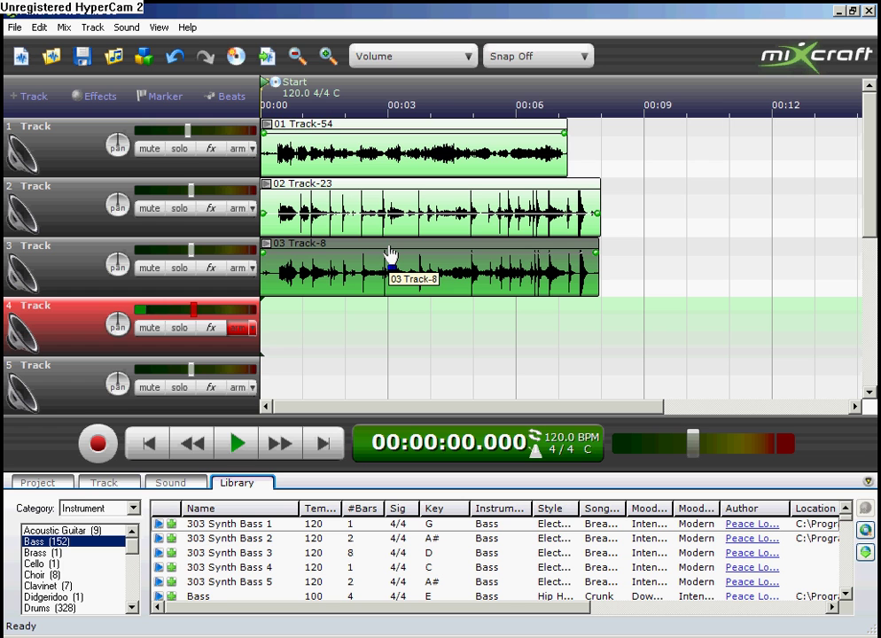
Step: Start a new timeline marker at about 4.9 seconds, titled "Tempo change" and coloured red
right_click(470, 88)
click(479, 92)
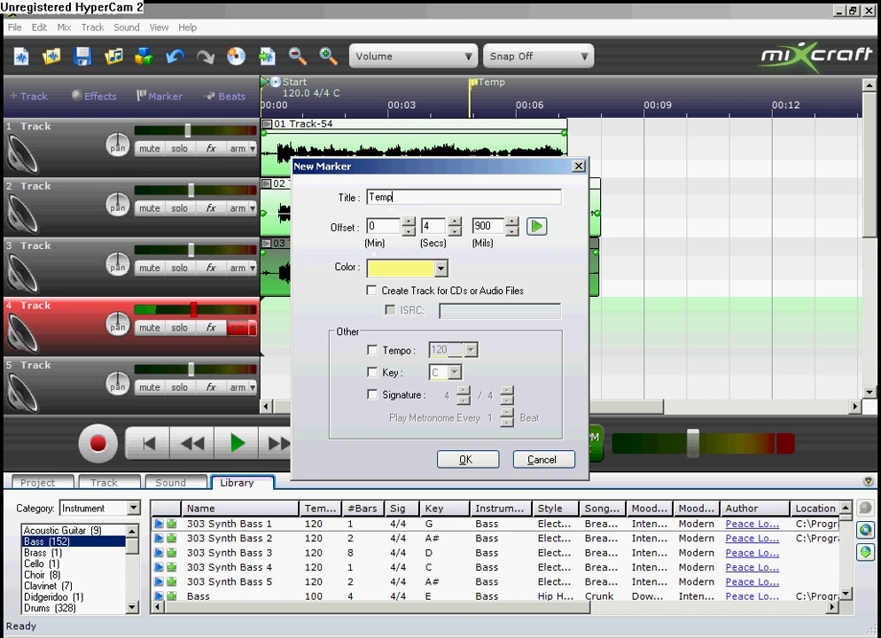
text(e)
click(423, 269)
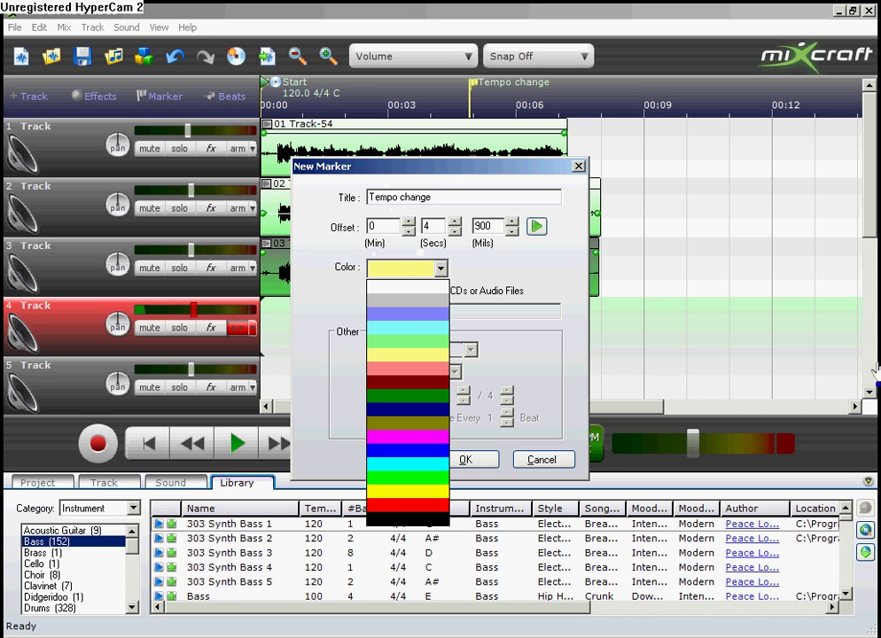
click(378, 509)
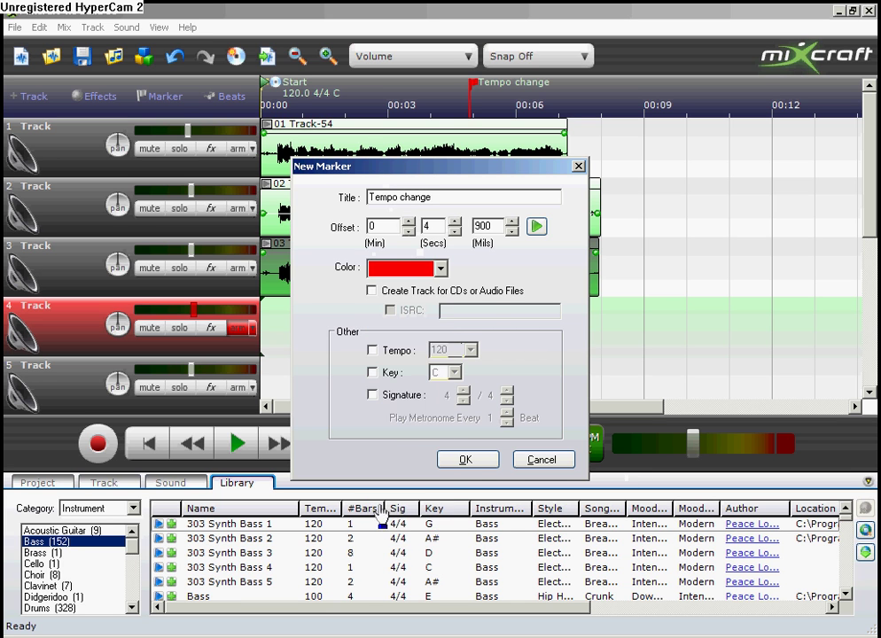
Step: Enable tempo 120, key C and signature 4/4 for the new marker and add it to the timeline
click(373, 350)
click(372, 372)
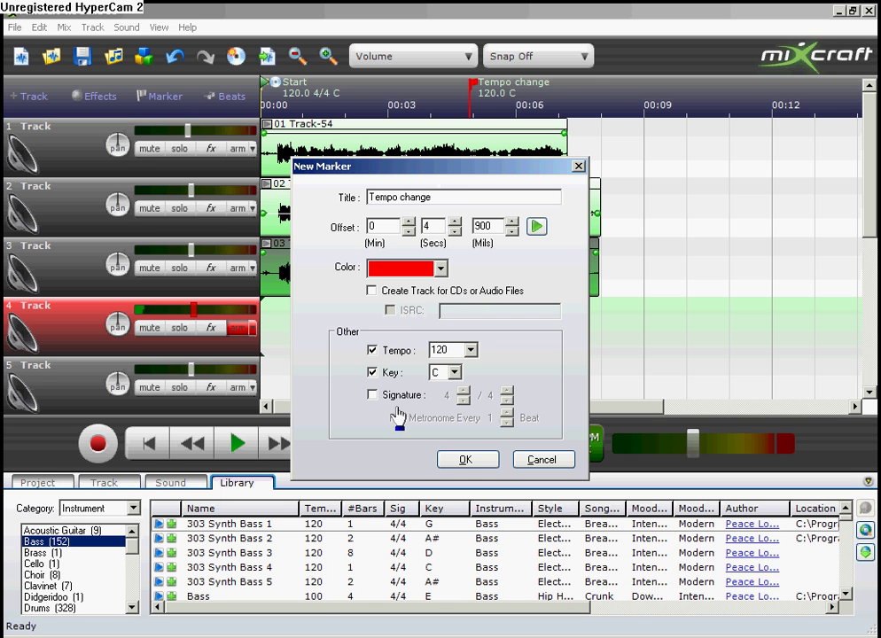
click(396, 401)
click(467, 458)
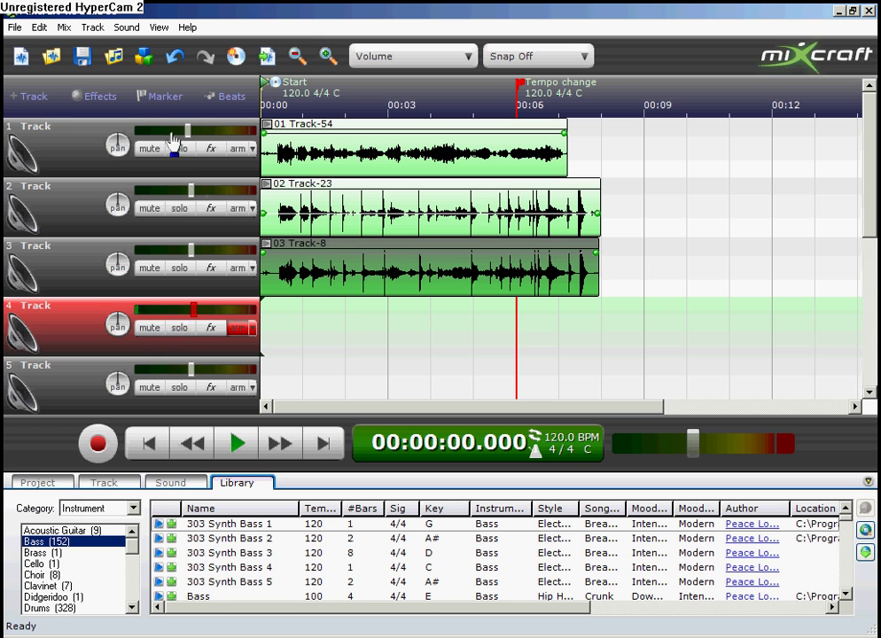
Step: Insert a new empty audio track above the armed track 4
click(29, 96)
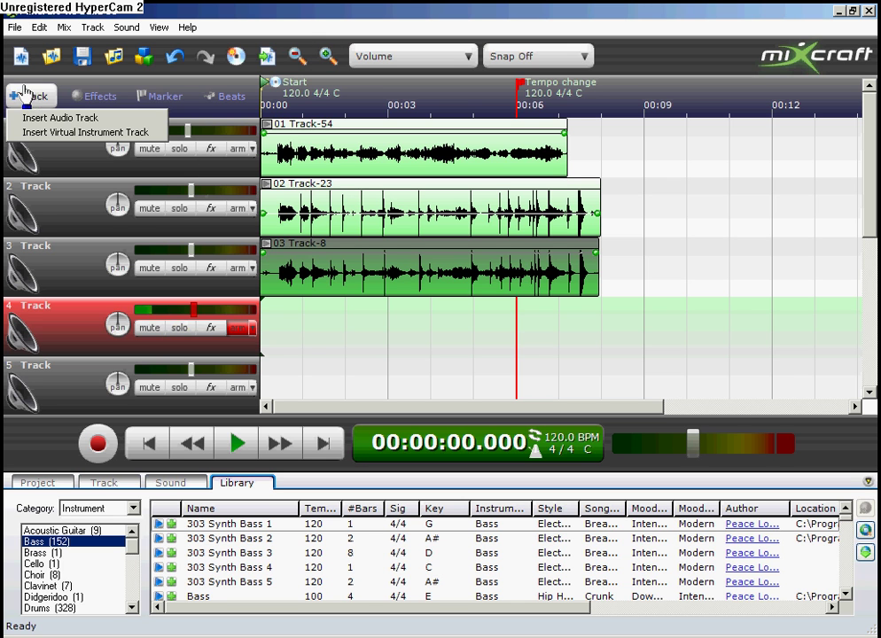
click(76, 117)
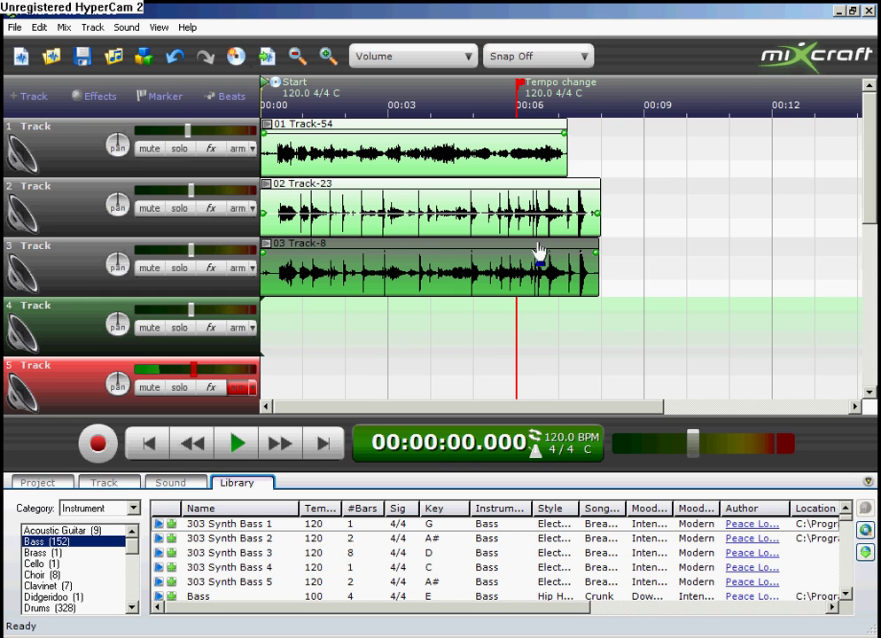
Step: Add an untitled yellow timeline marker at about 8 seconds, just past the clips, with Create Track for CDs or Audio Files enabled
right_click(610, 112)
click(620, 118)
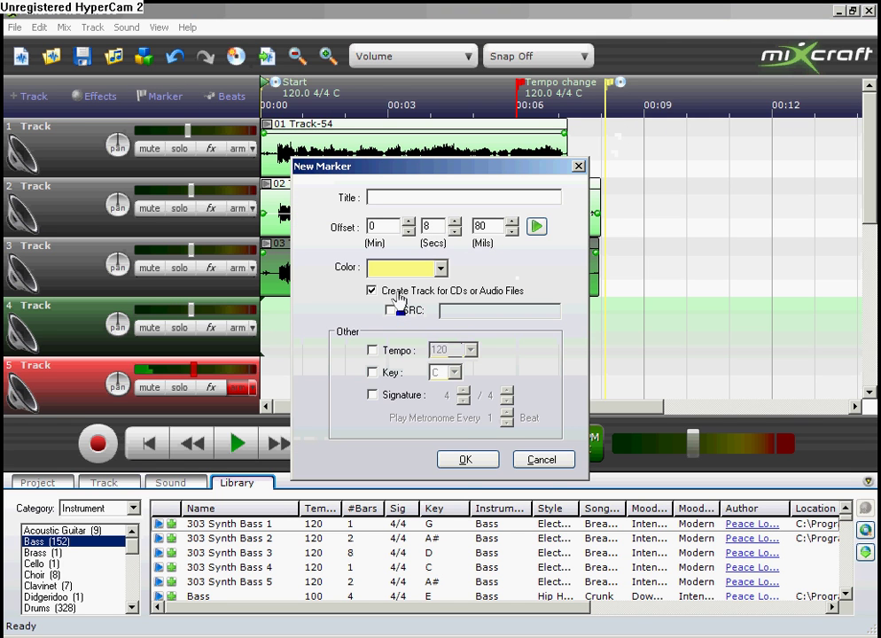
click(477, 465)
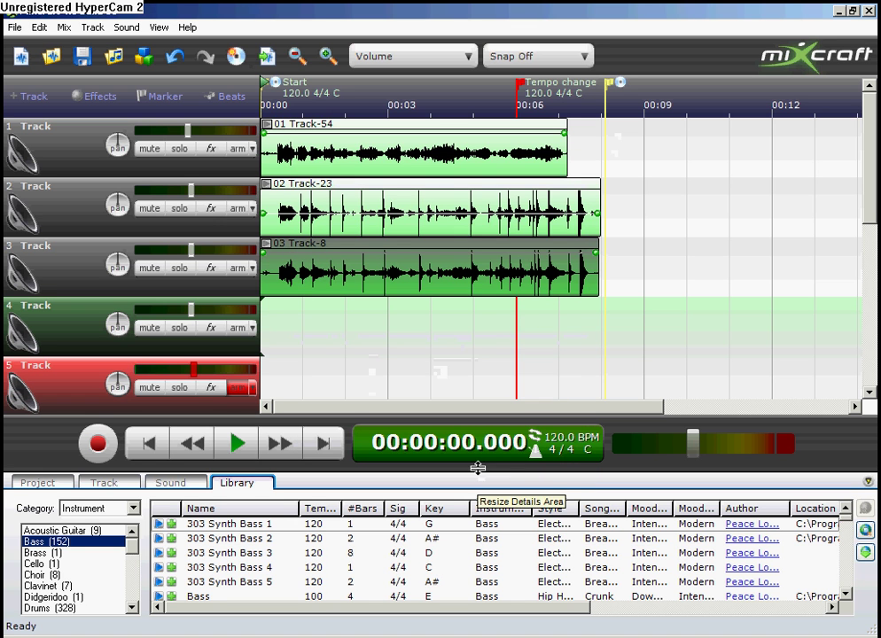
click(40, 27)
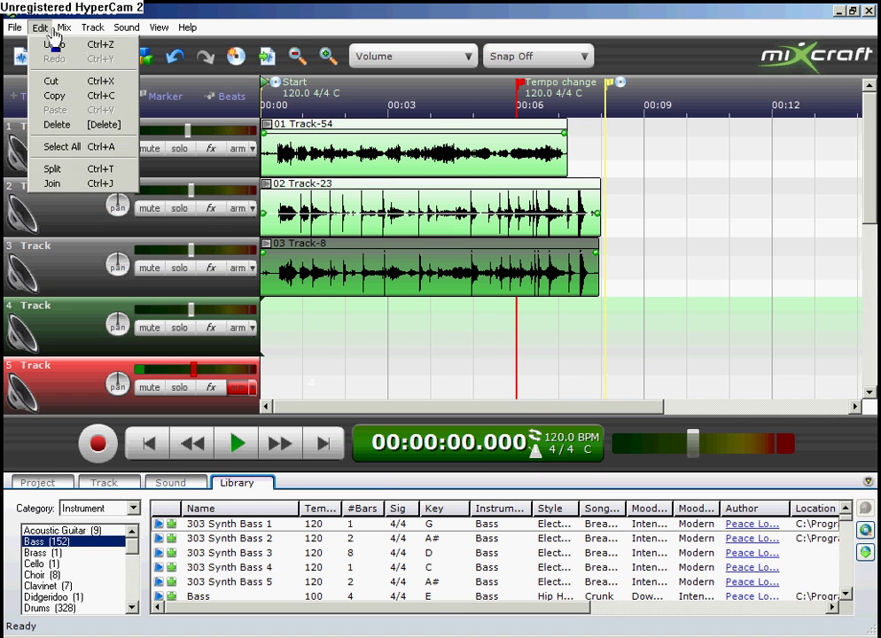
mouse_move(66, 29)
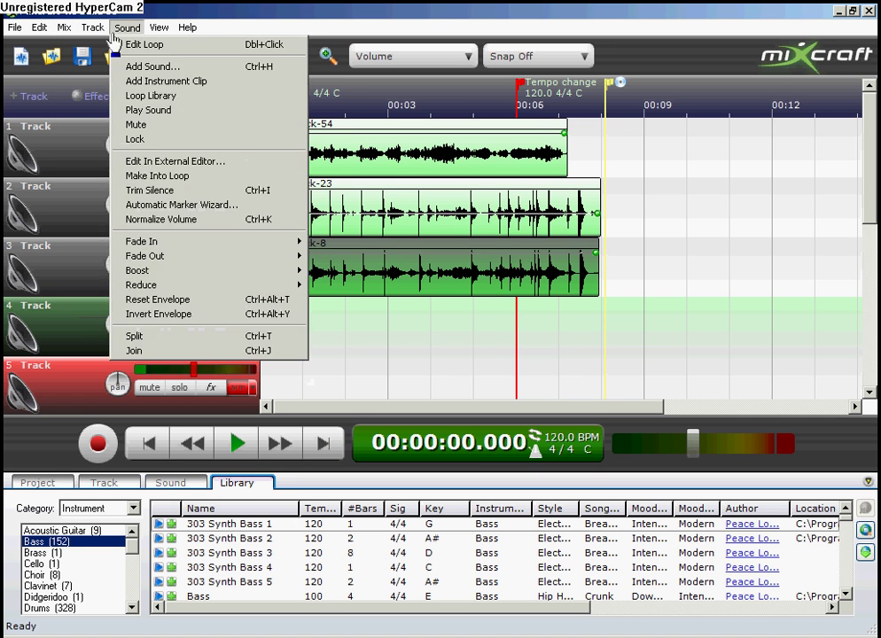
mouse_move(104, 33)
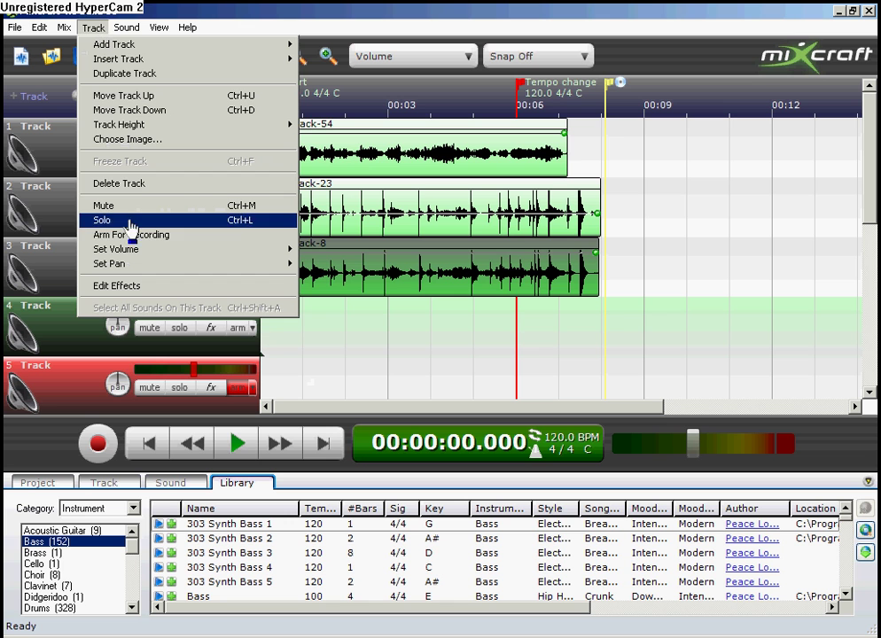
mouse_move(128, 127)
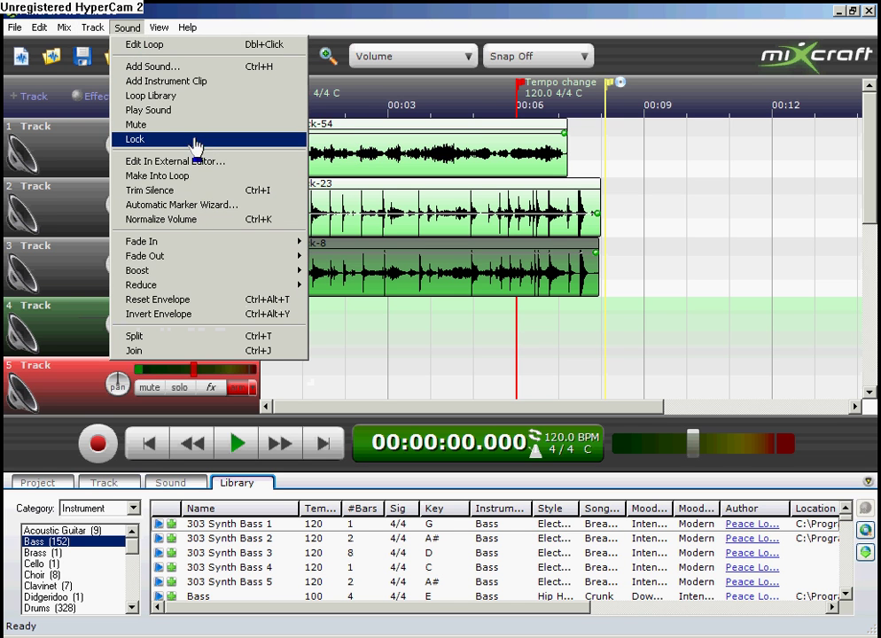
Step: Open the audio CD burning options without saving the project changes, dismissing the registry error messages
mouse_move(29, 33)
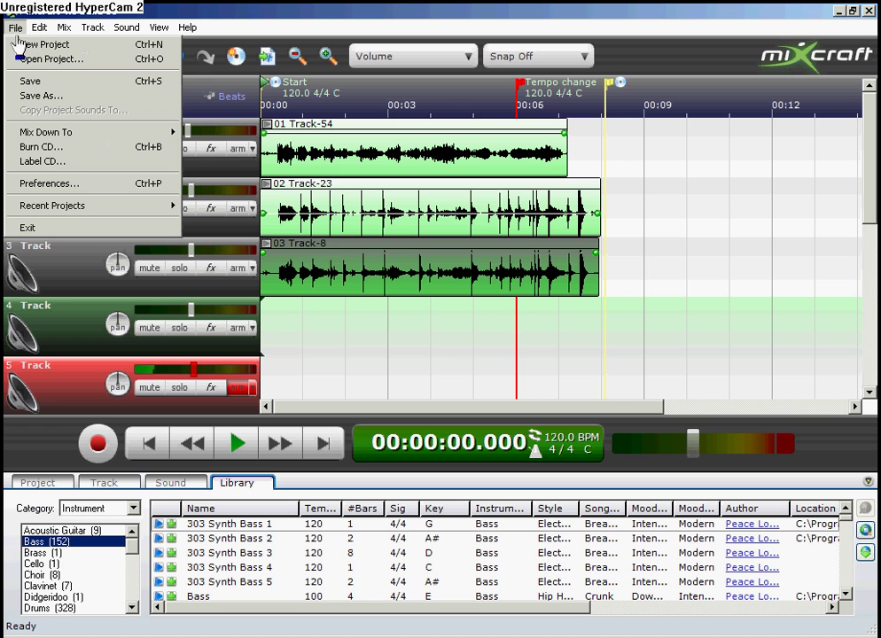
click(41, 147)
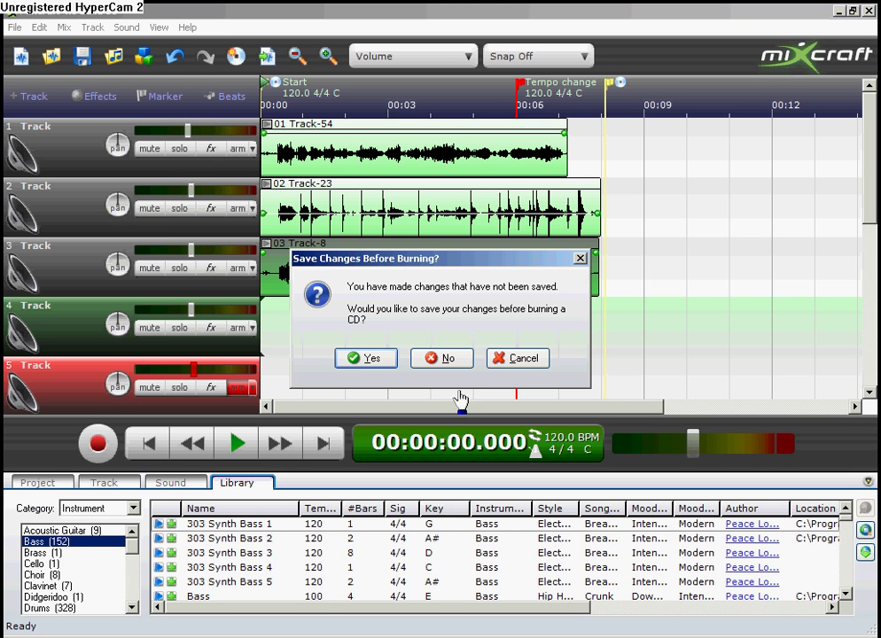
click(440, 358)
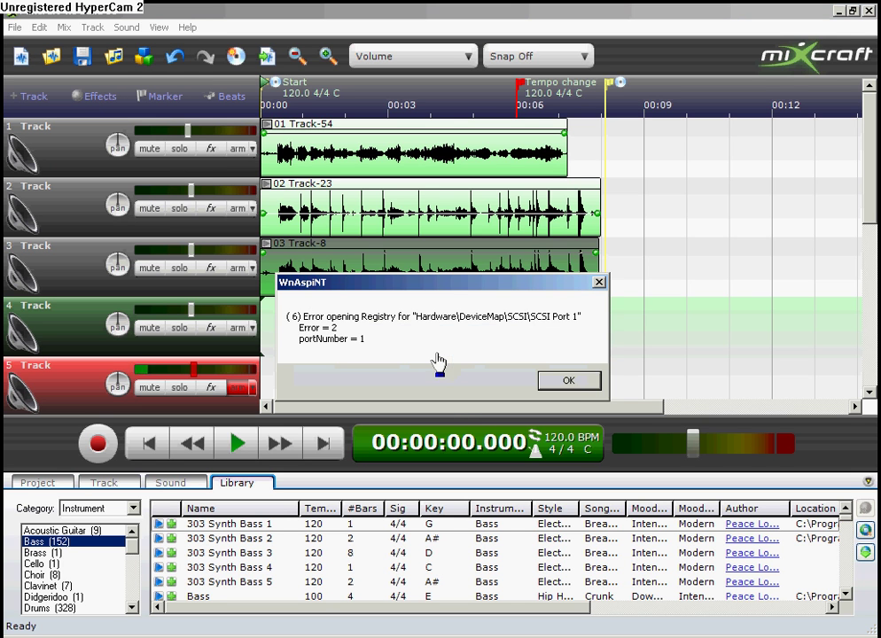
click(567, 381)
click(586, 385)
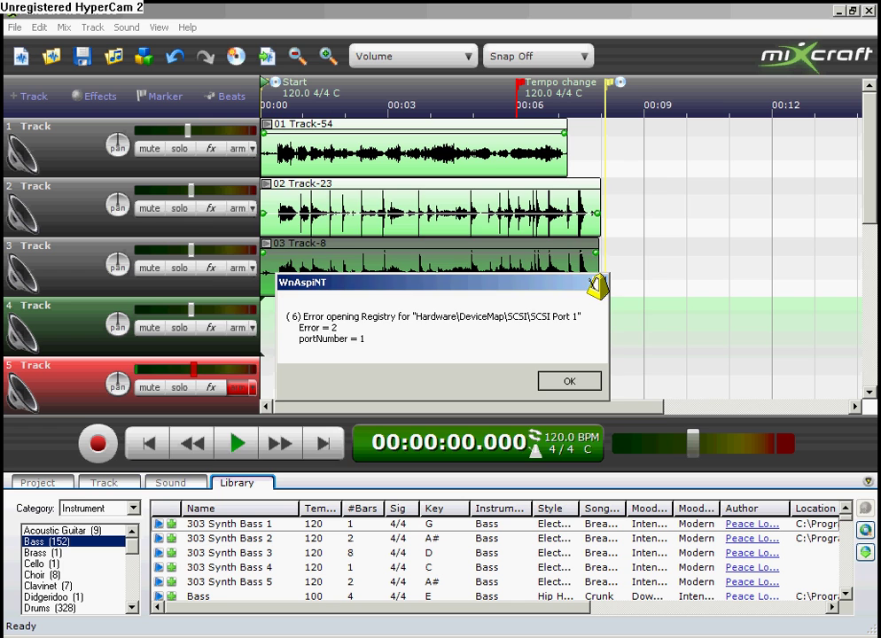
key(Return)
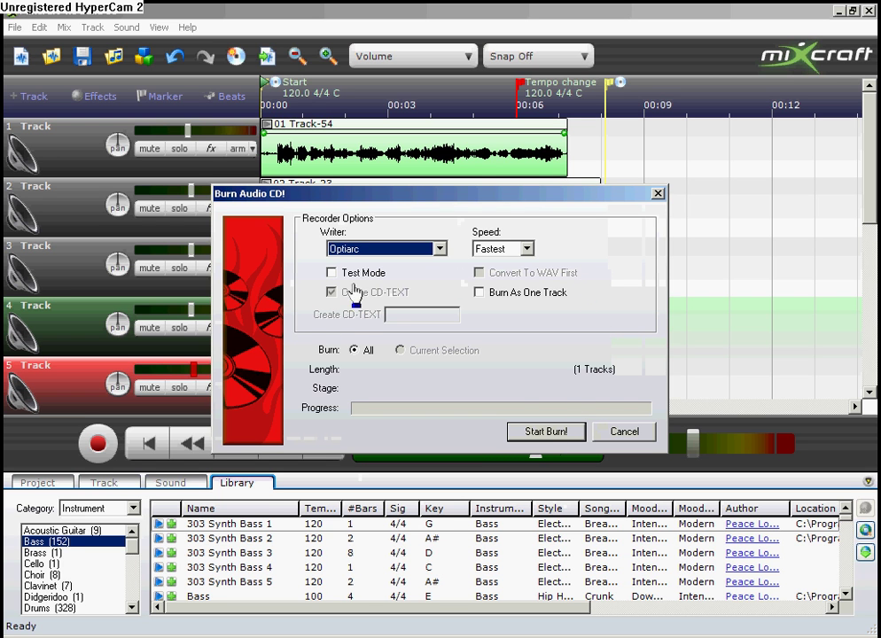
Step: Burn the whole project to a blank disc with the Optiarc writer at Fastest speed, and decline making a CD label
click(549, 441)
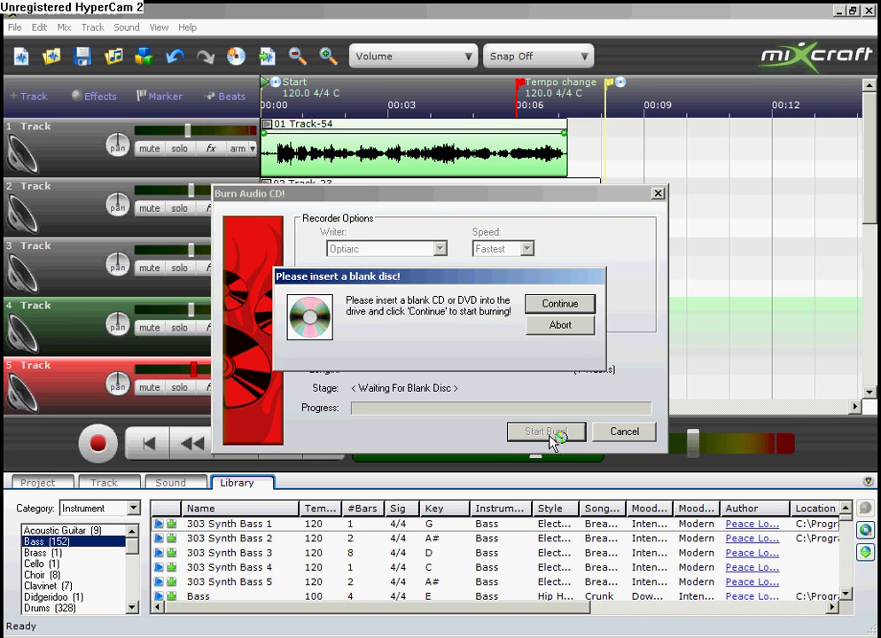
click(582, 304)
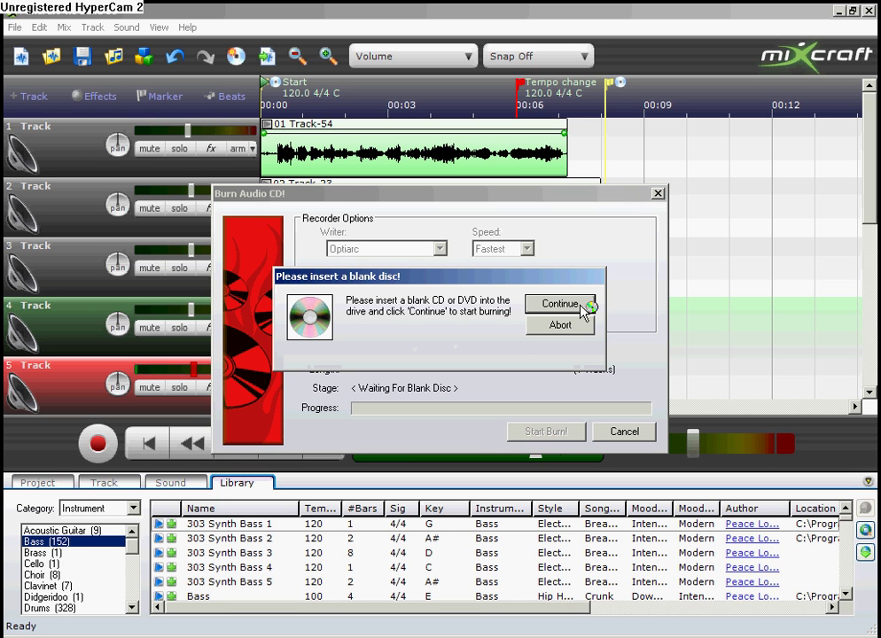
click(582, 305)
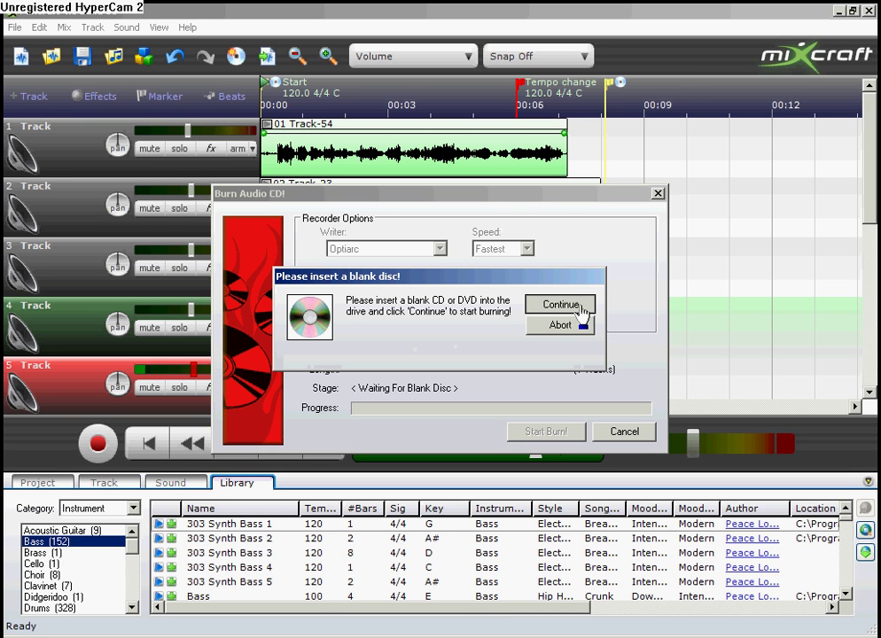
click(581, 307)
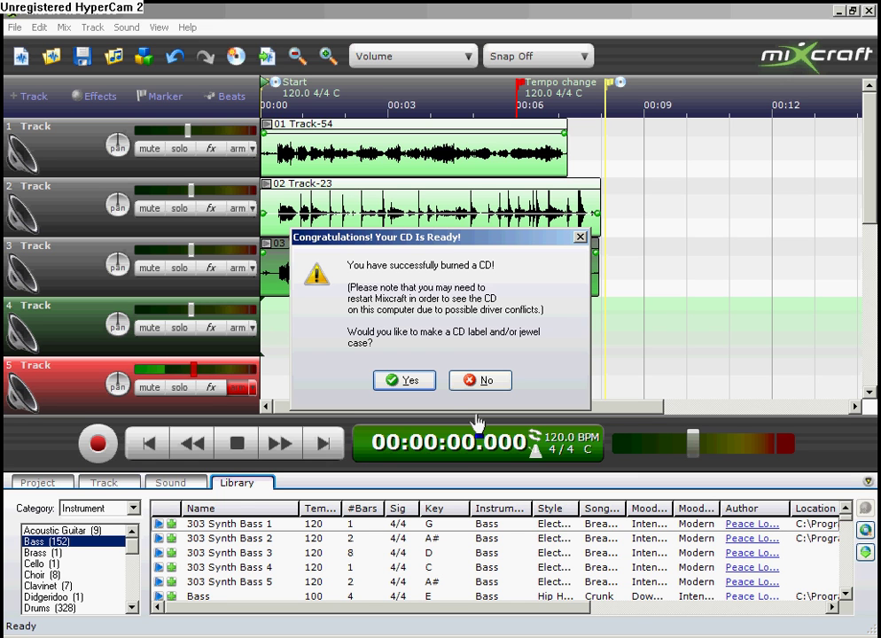
click(475, 381)
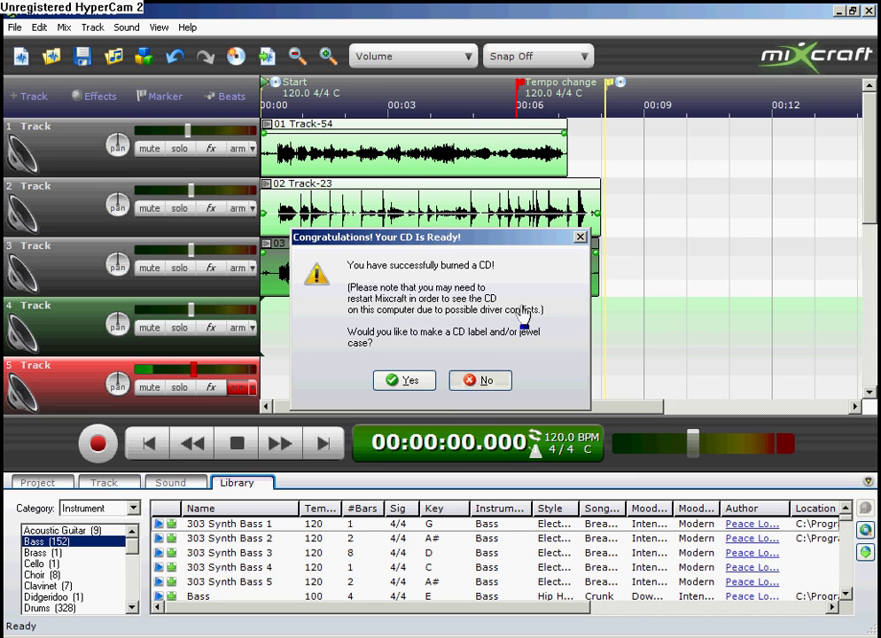